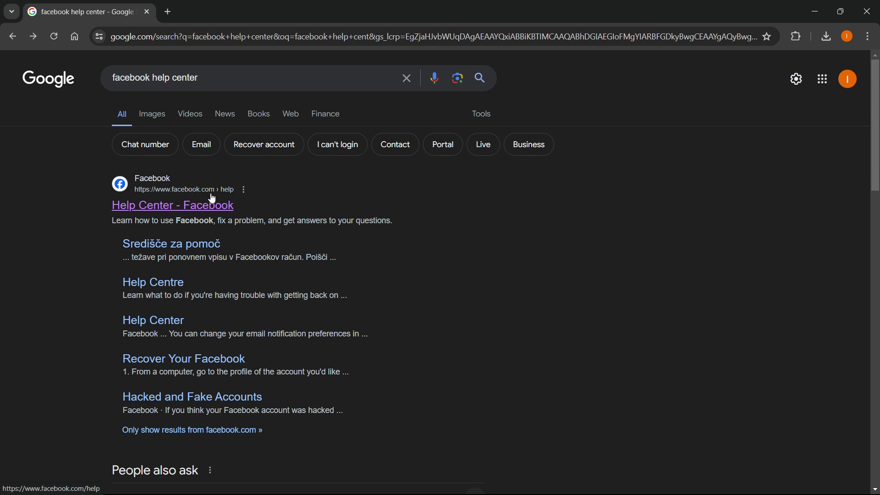
# Step: Search the Help Center articles for "facebook disabled"
pyautogui.click(173, 206)
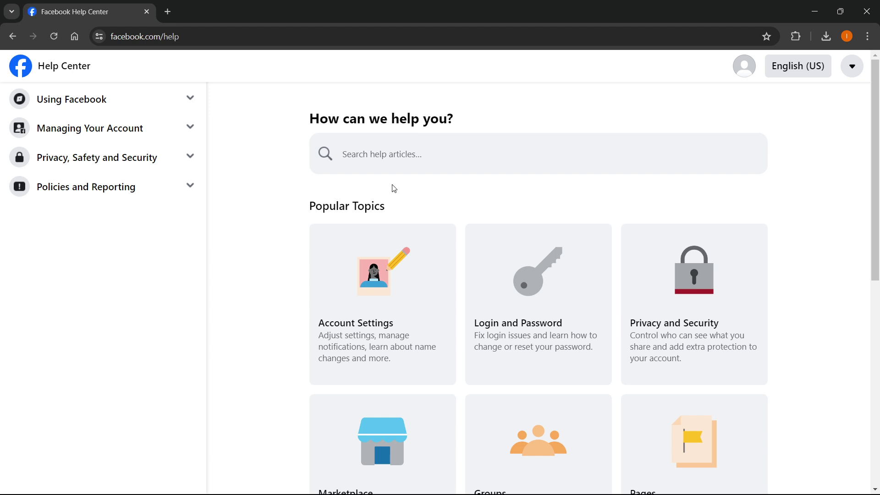
pyautogui.click(431, 156)
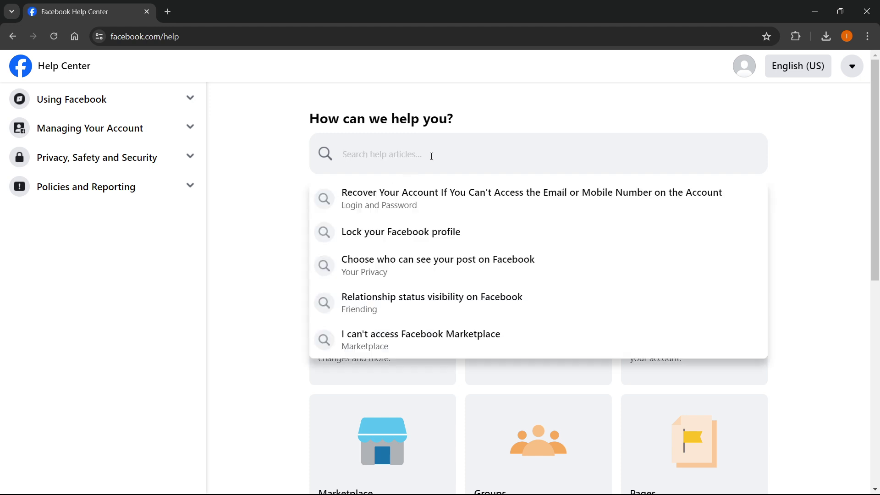
pyautogui.write('faceboo')
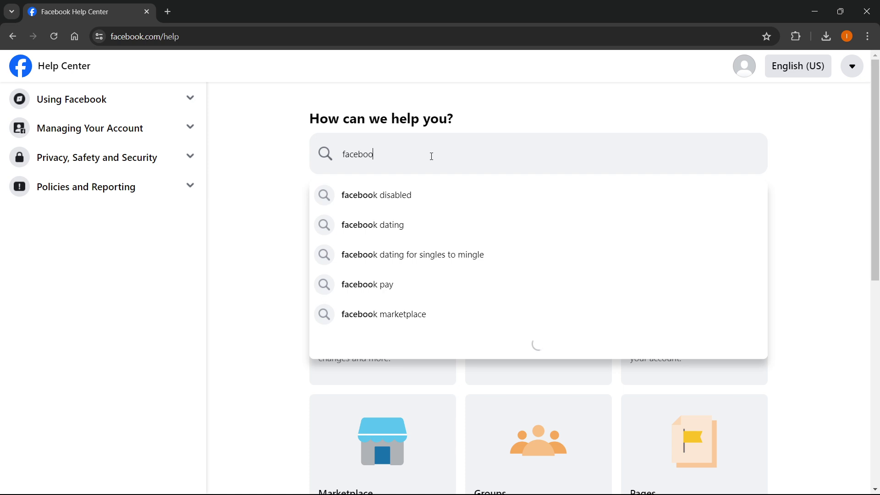
pyautogui.write('k disabled')
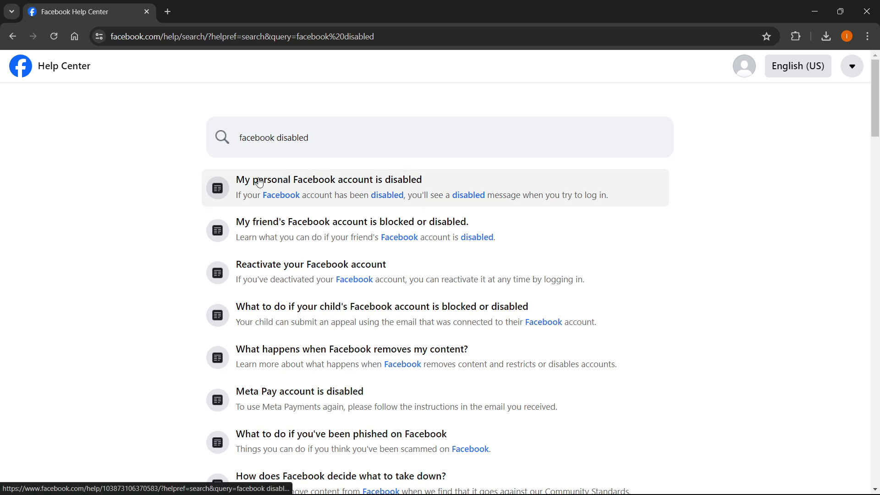
# Step: Read "My personal Facebook account is disabled", highlighting the sentence on reasons for disabling
pyautogui.click(340, 188)
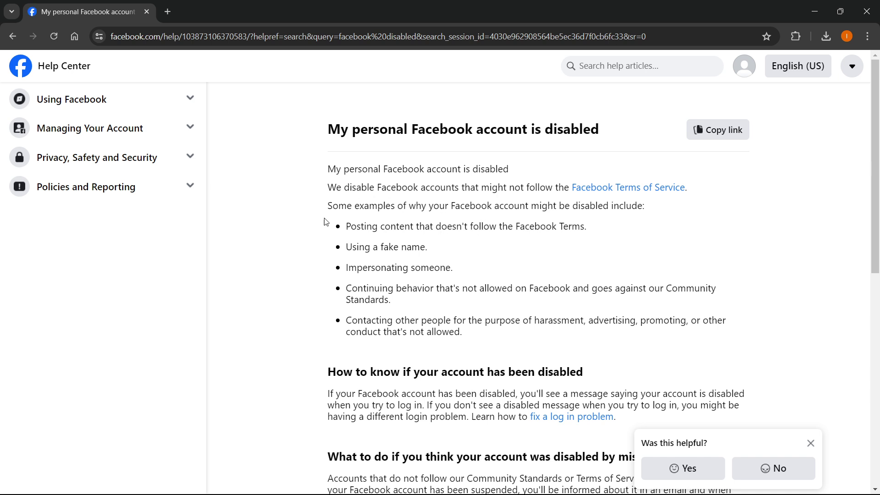
pyautogui.moveTo(326, 206)
pyautogui.mouseDown()
pyautogui.moveTo(534, 219)
pyautogui.moveTo(662, 210)
pyautogui.mouseUp()
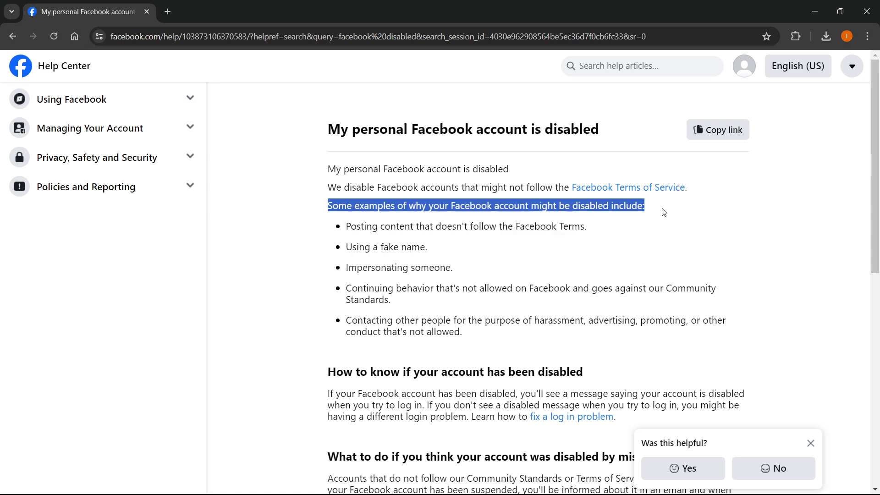
pyautogui.scroll(-1, 660, 206)
pyautogui.click(468, 197)
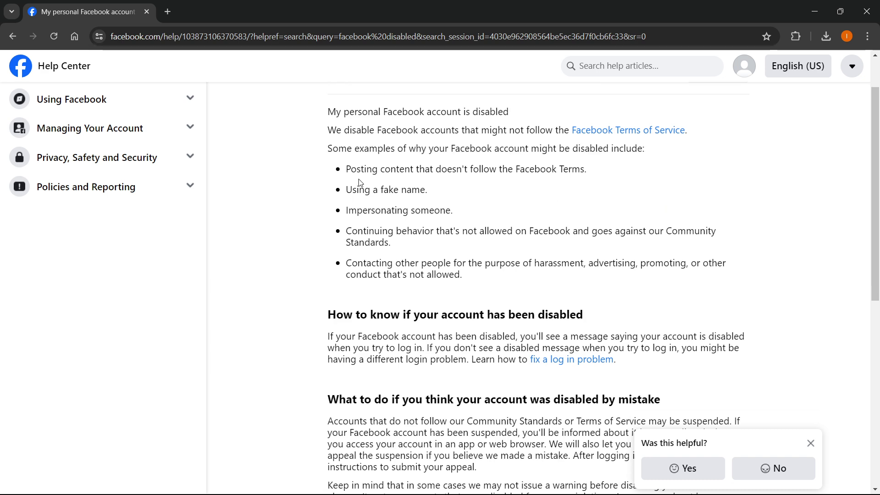
pyautogui.scroll(-1, 362, 182)
pyautogui.scroll(-2, 370, 180)
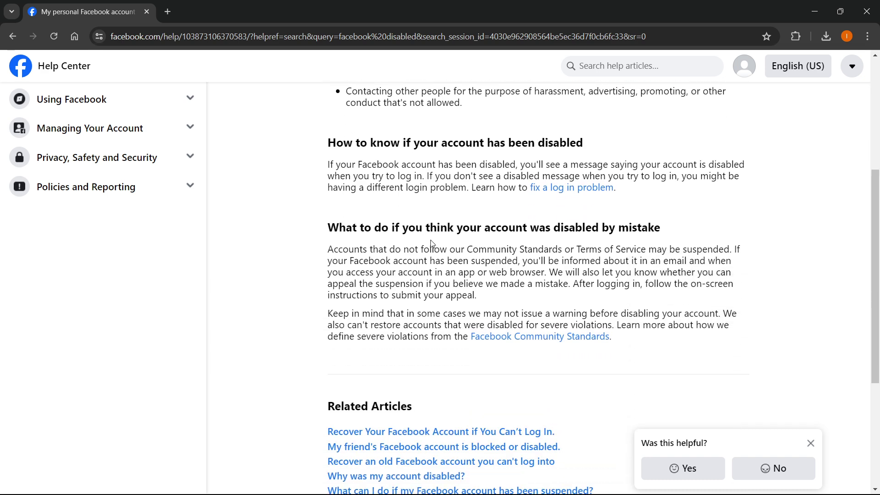
pyautogui.scroll(4, 447, 246)
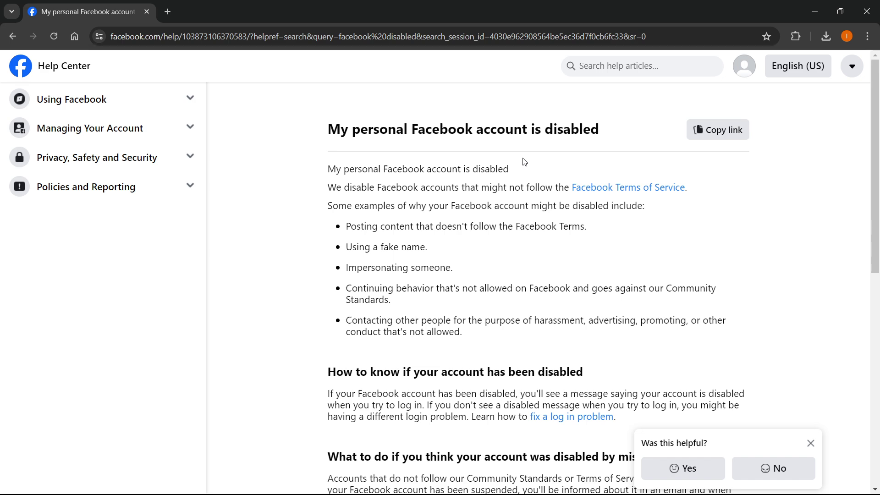
pyautogui.scroll(-1, 535, 190)
pyautogui.scroll(1, 711, 344)
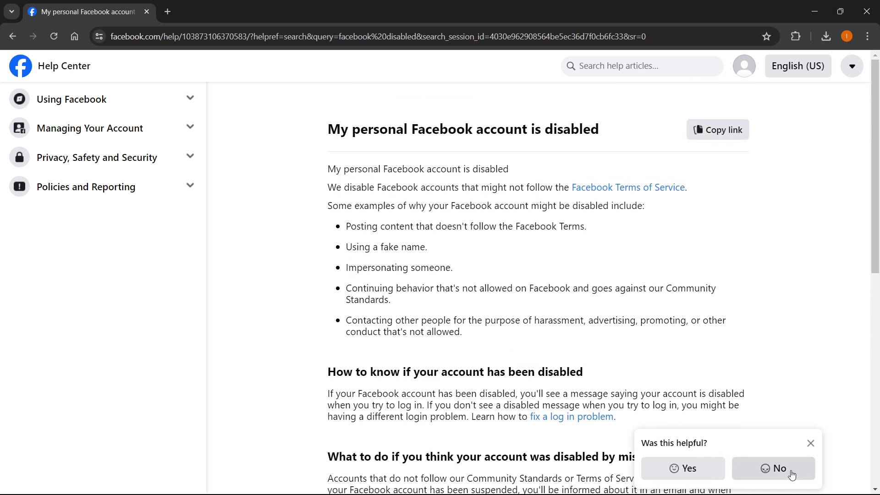
# Step: Answer No to "Was this helpful?" and choose "The solution doesn't work"
pyautogui.click(791, 473)
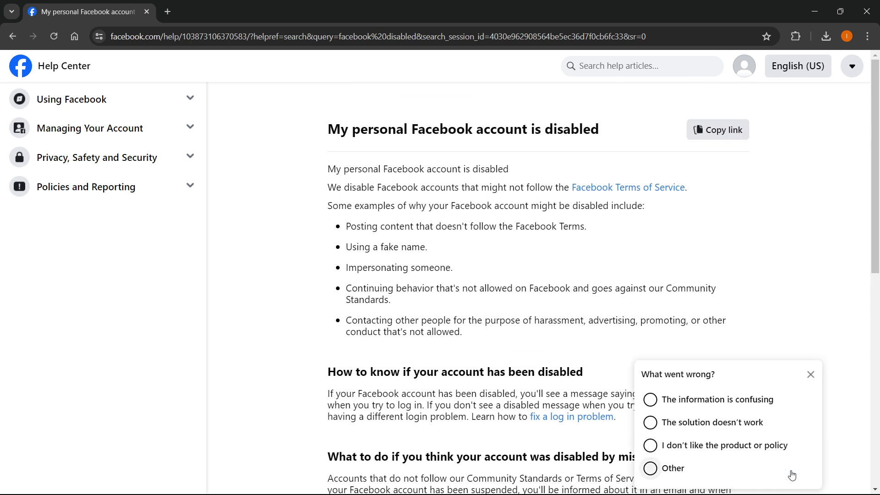
pyautogui.click(690, 426)
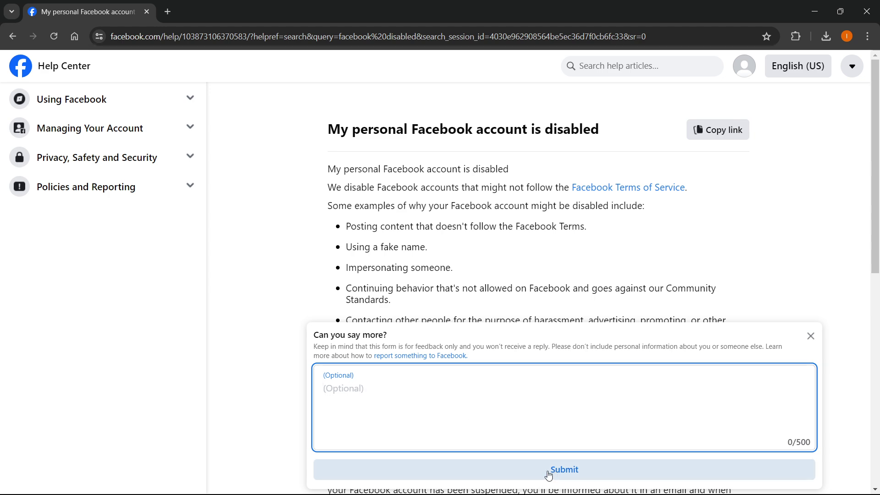
# Step: Dismiss the detail form, close the article, and reach "Give Us Feedback About a Facebook Feature"
pyautogui.click(818, 338)
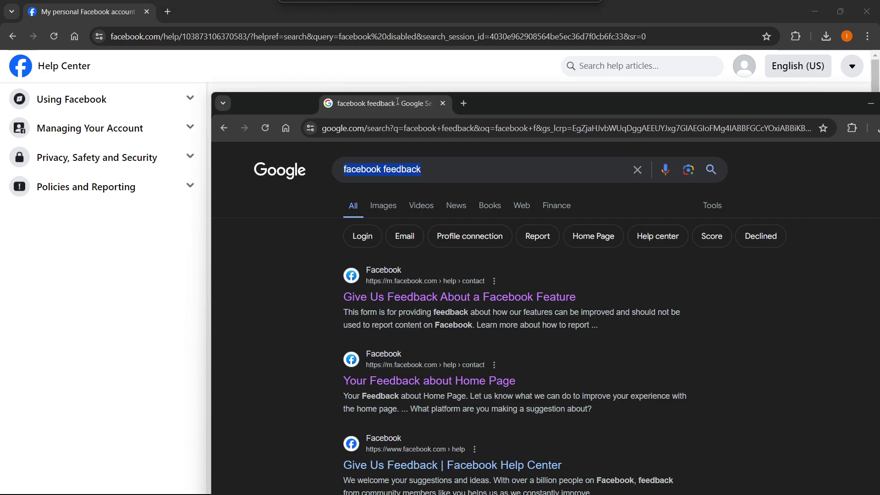
pyautogui.moveTo(372, 101); pyautogui.dragTo(249, 15)
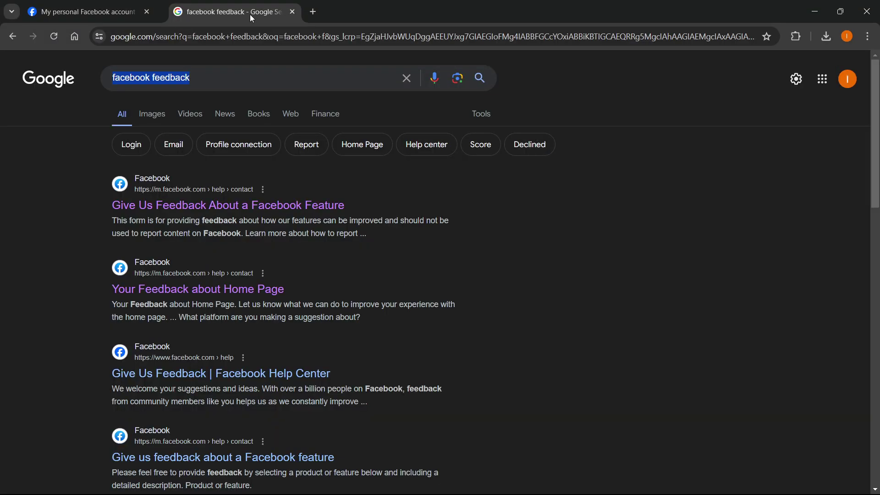
pyautogui.middleClick(78, 14)
pyautogui.click(62, 180)
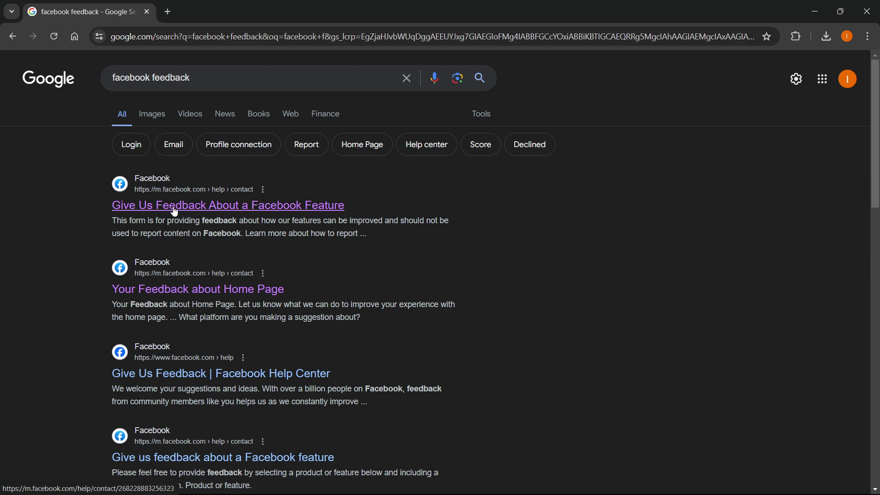
pyautogui.click(238, 211)
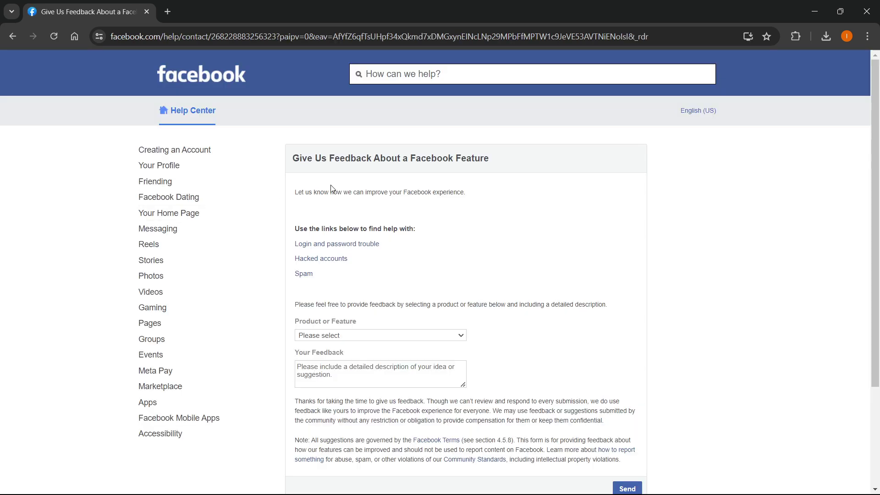
pyautogui.scroll(-2, 337, 202)
pyautogui.scroll(-2, 338, 283)
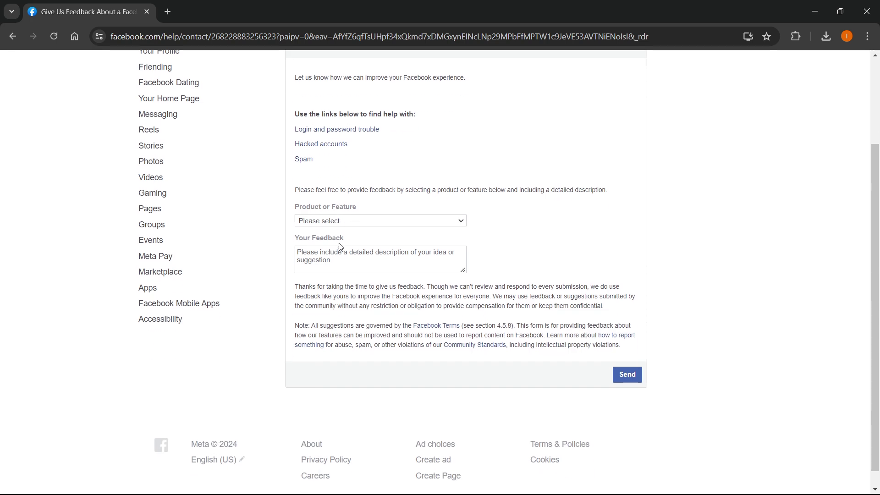
# Step: Choose Other as the product or feature, then reopen Google results for "facebook feedback"
pyautogui.click(350, 223)
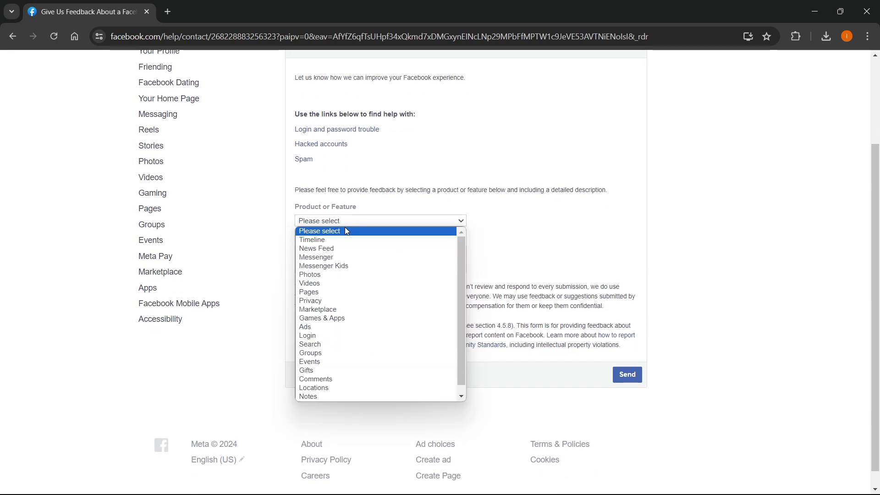
pyautogui.scroll(-1, 346, 256)
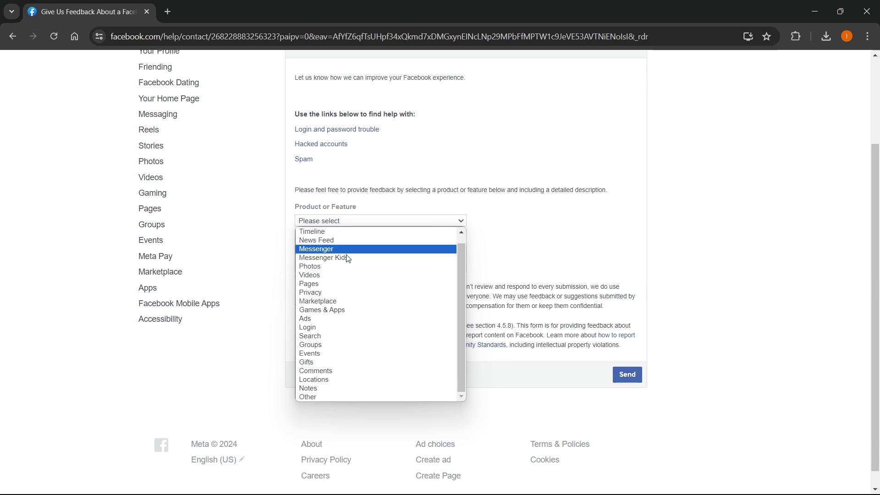
pyautogui.scroll(1, 347, 256)
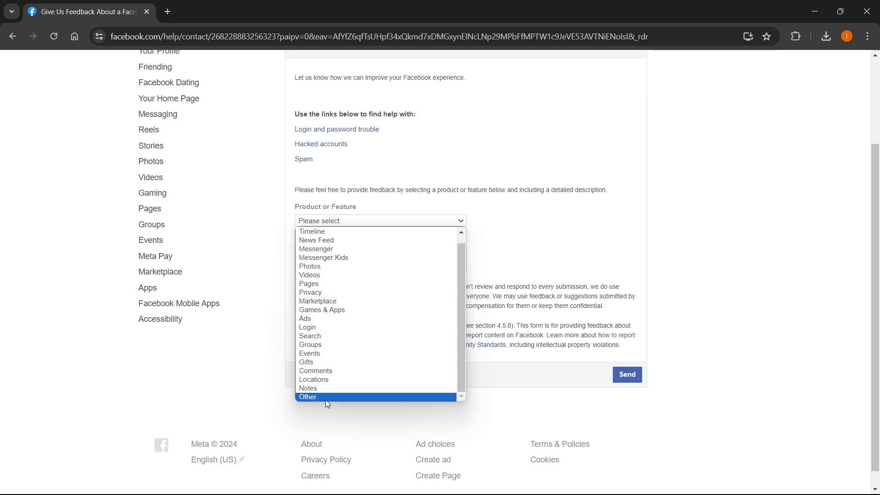
pyautogui.click(316, 397)
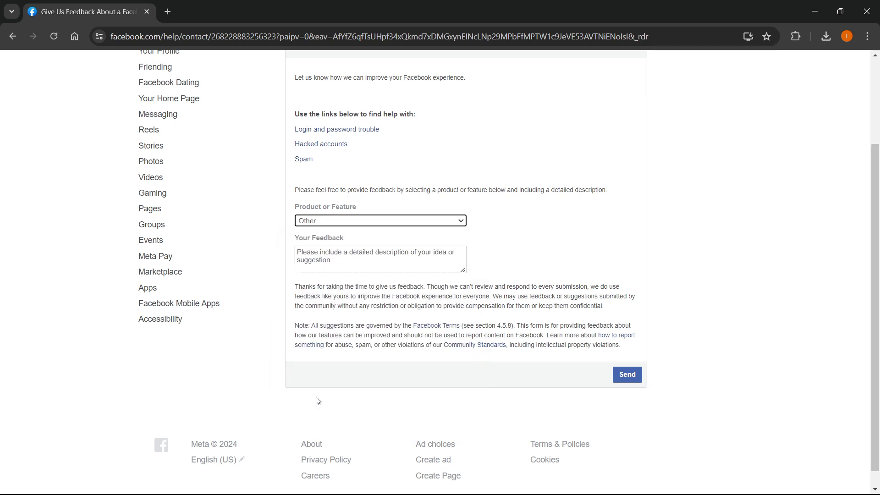
pyautogui.scroll(2, 344, 268)
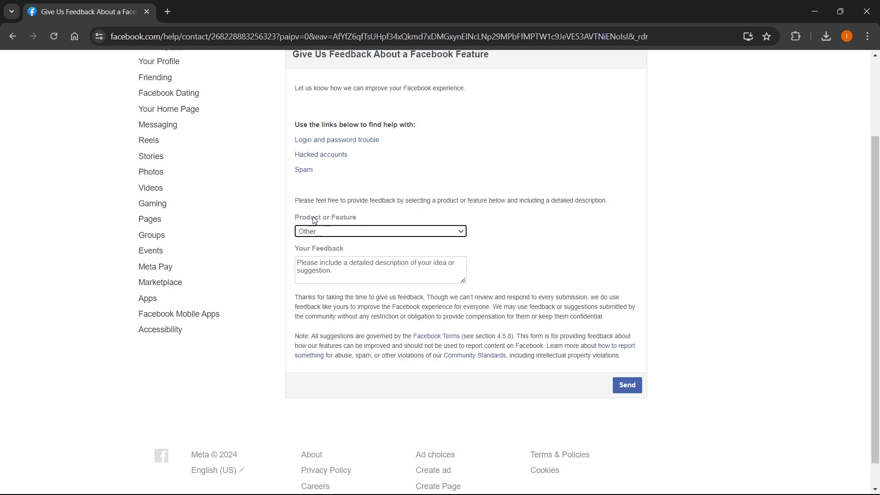
pyautogui.scroll(1, 321, 260)
pyautogui.scroll(1, 330, 255)
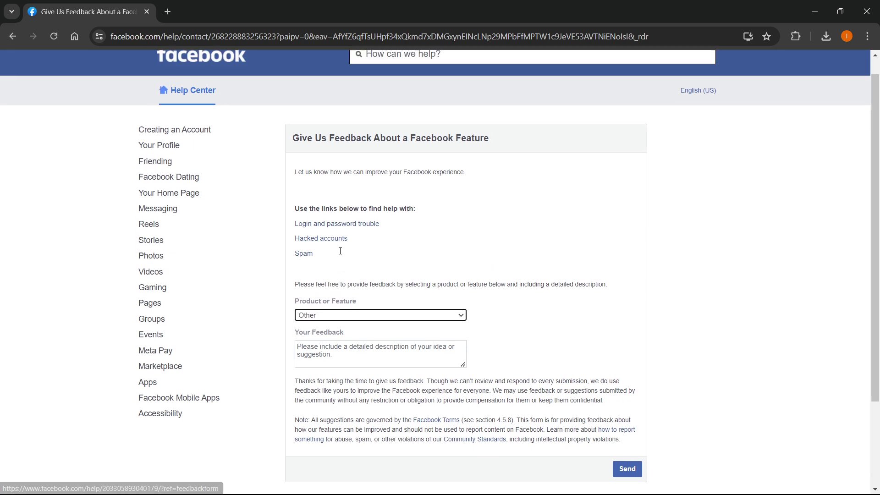
pyautogui.scroll(-1, 385, 269)
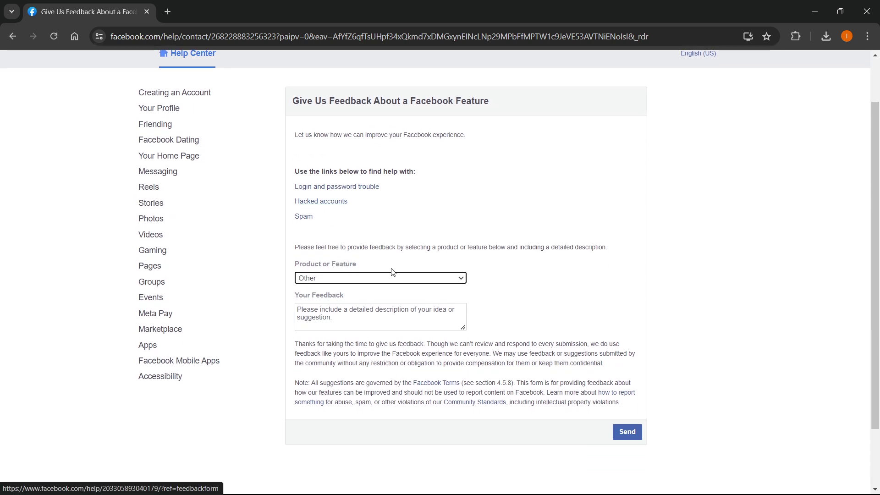
pyautogui.click(365, 320)
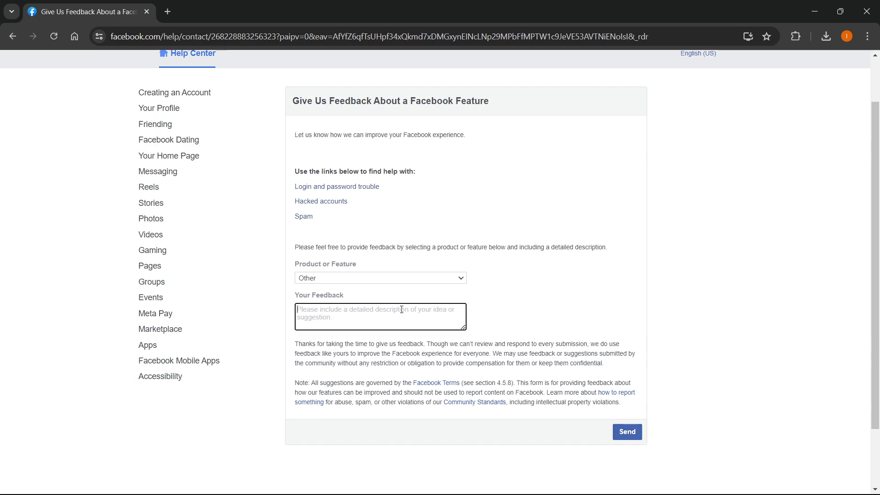
pyautogui.scroll(1, 403, 310)
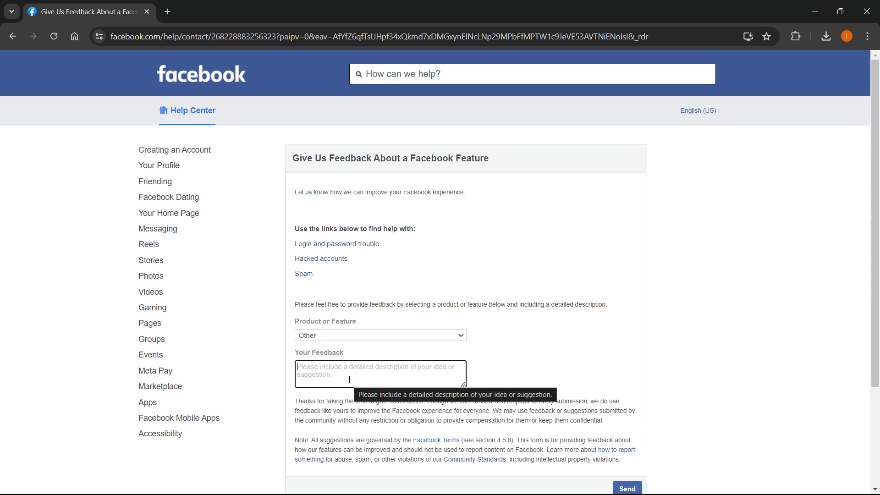
pyautogui.click(573, 367)
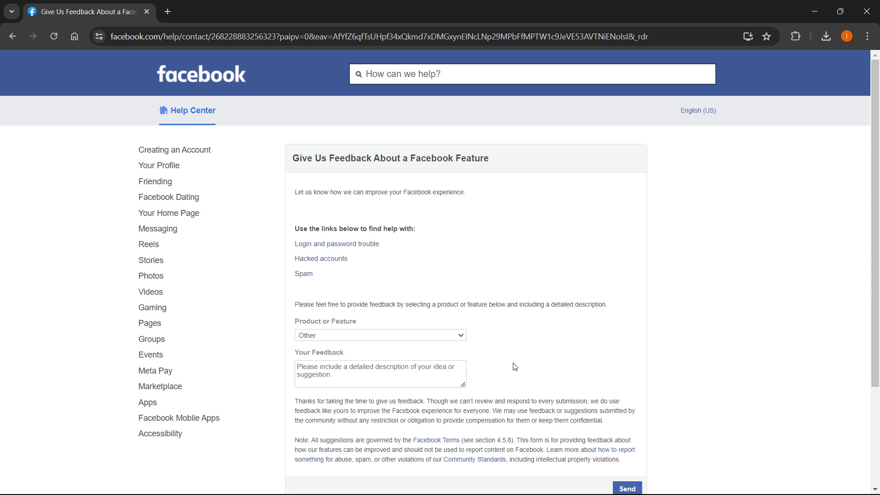
pyautogui.scroll(-2, 513, 367)
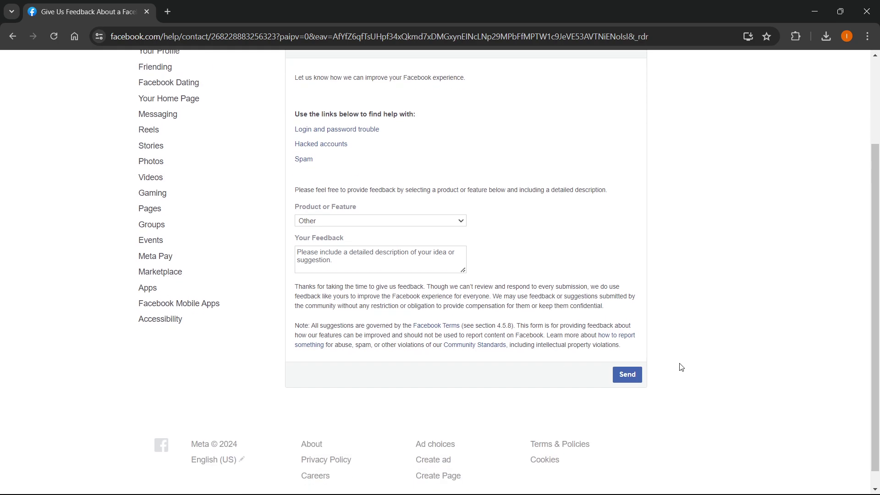
pyautogui.hotkey('ctrl', 'shift', 't')
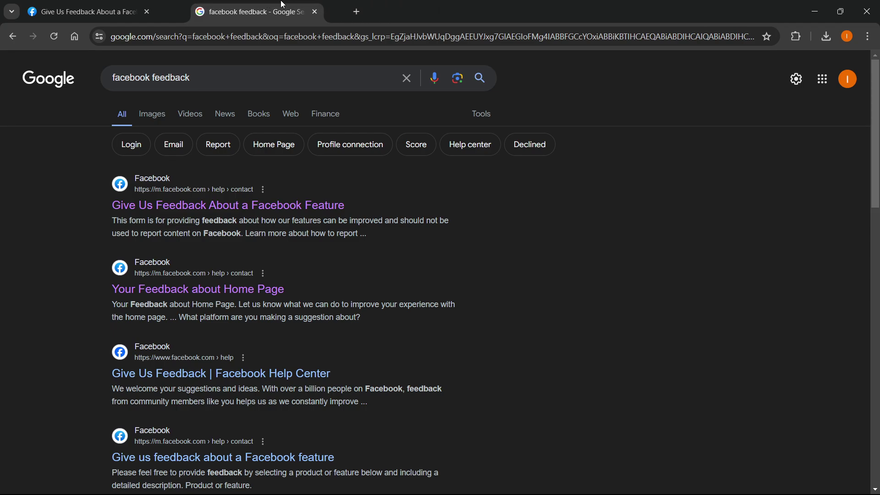
# Step: Close the feature feedback form and reach "Your Feedback about Home Page"
pyautogui.middleClick(79, 12)
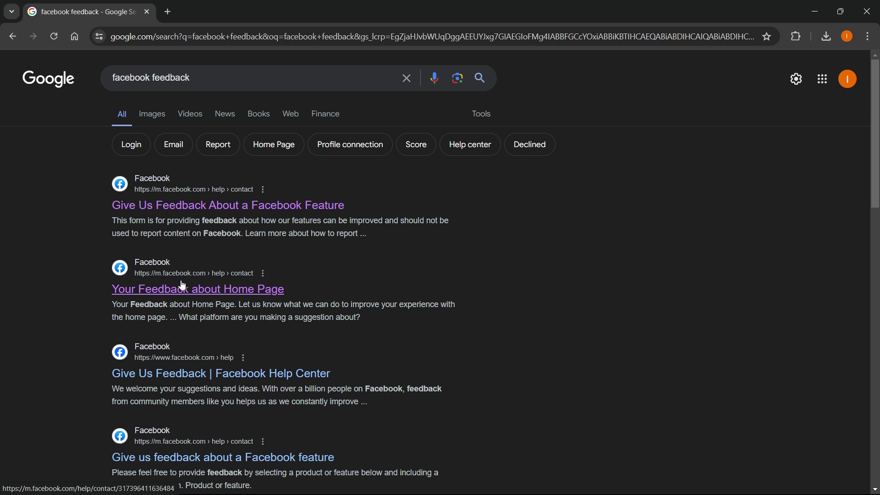
pyautogui.click(200, 294)
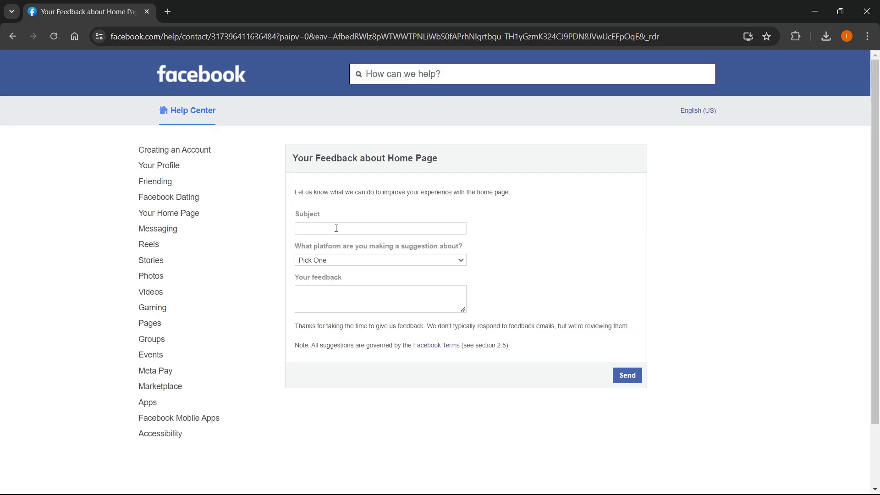
pyautogui.click(337, 228)
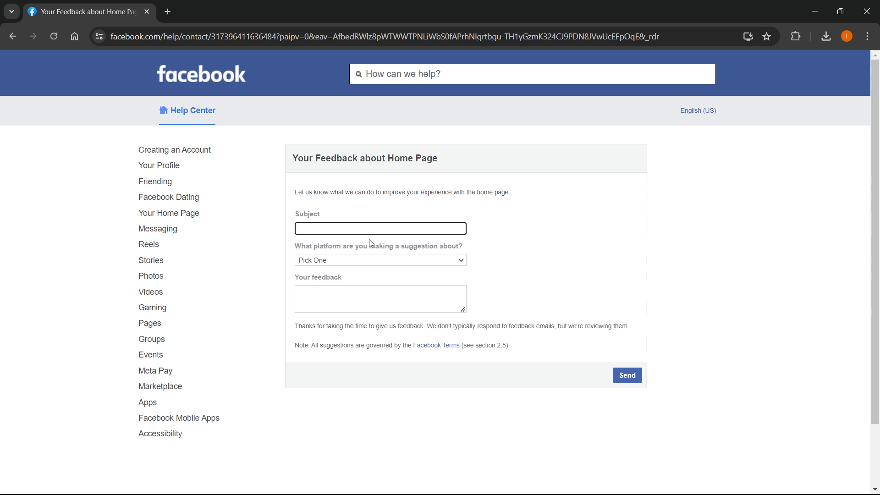
pyautogui.click(355, 260)
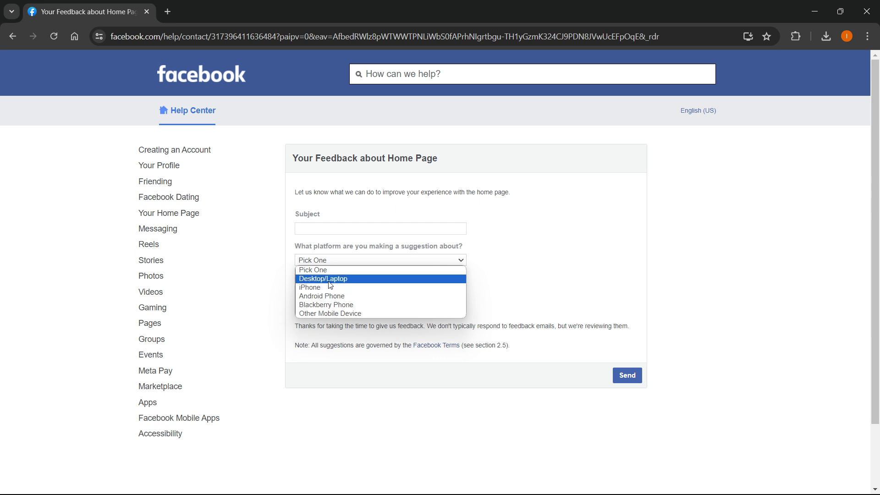
pyautogui.click(546, 269)
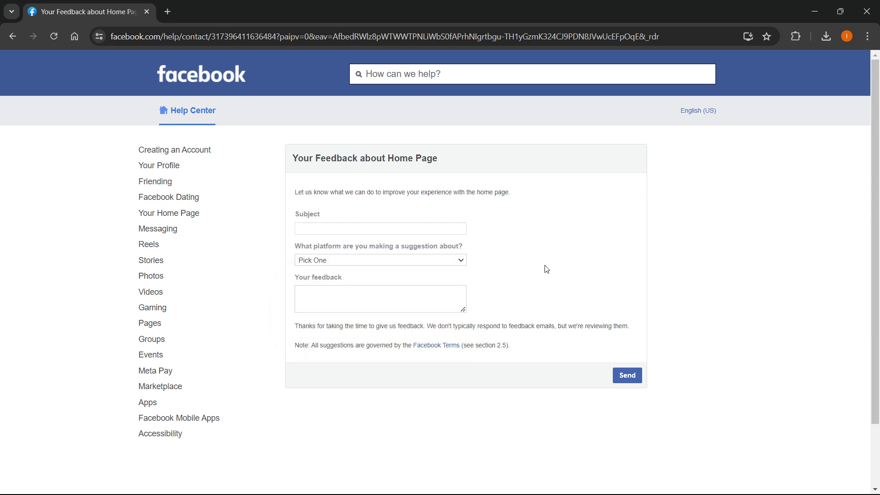
pyautogui.click(444, 291)
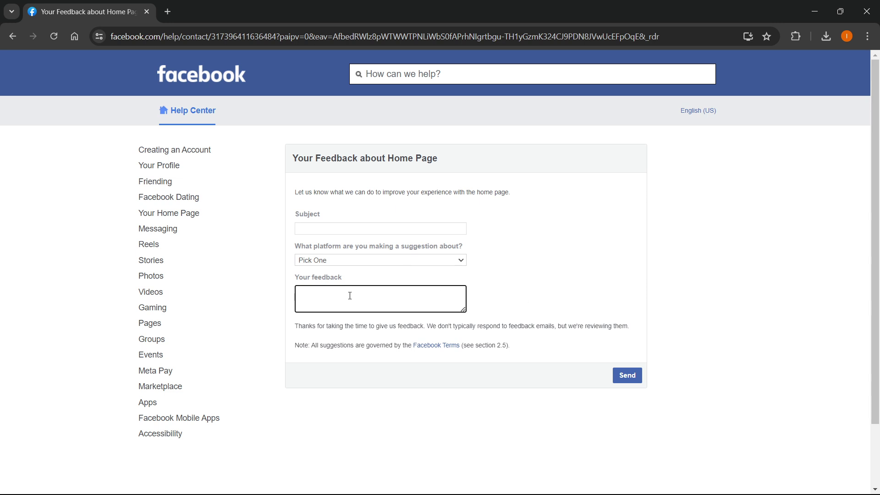
pyautogui.click(555, 292)
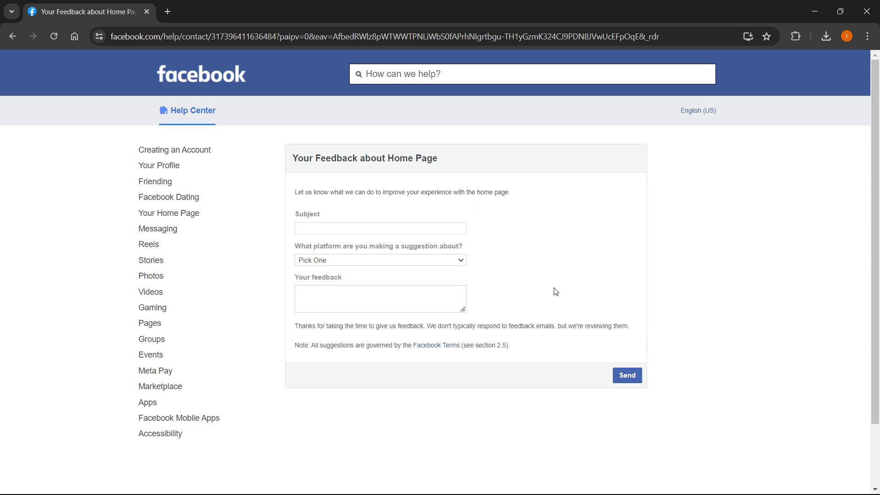